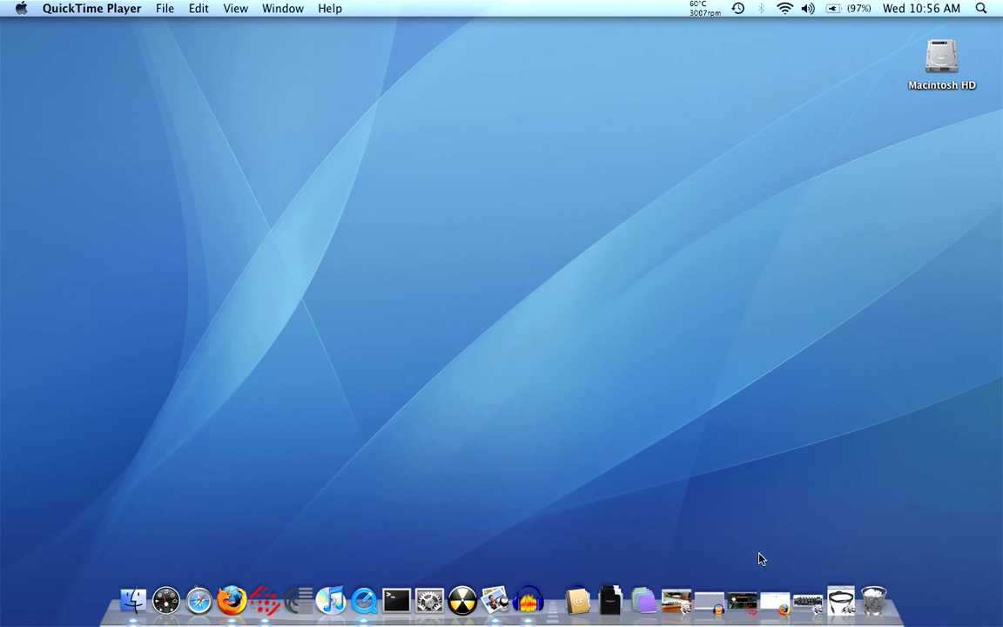
# Step: Bring Firefox back and search Google for Audacity
pyautogui.click(774, 599)
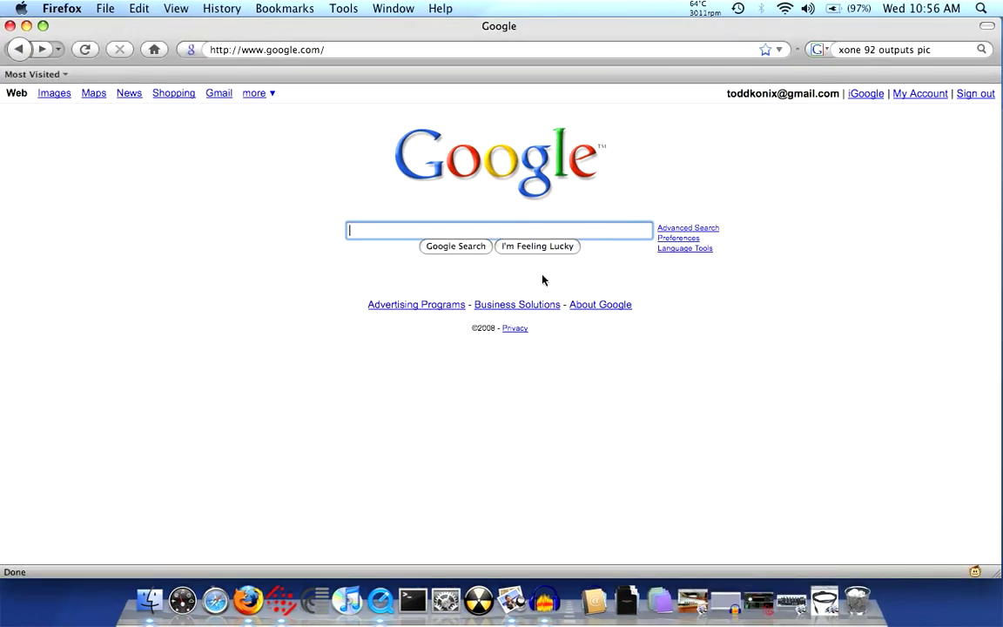
pyautogui.write('Audacity')
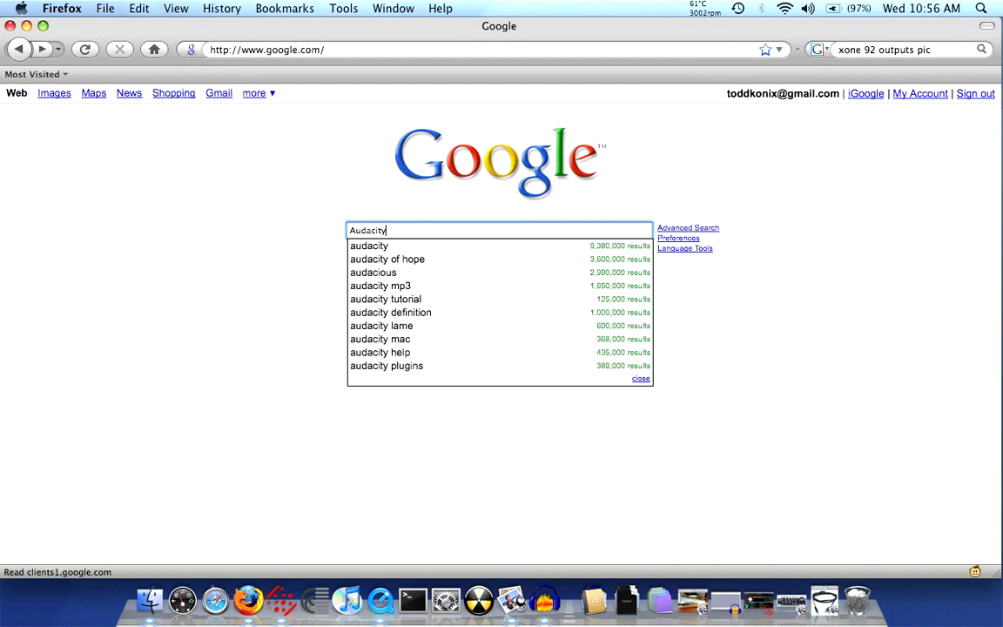
pyautogui.press('Return')
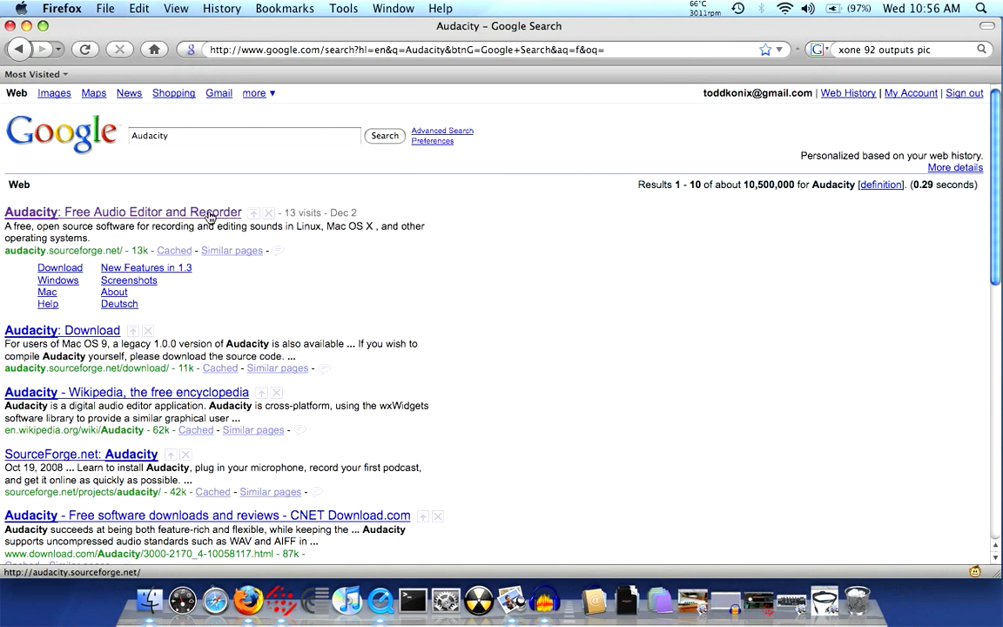
# Step: Open the official Audacity homepage, look it over, then minimize Firefox
pyautogui.click(209, 214)
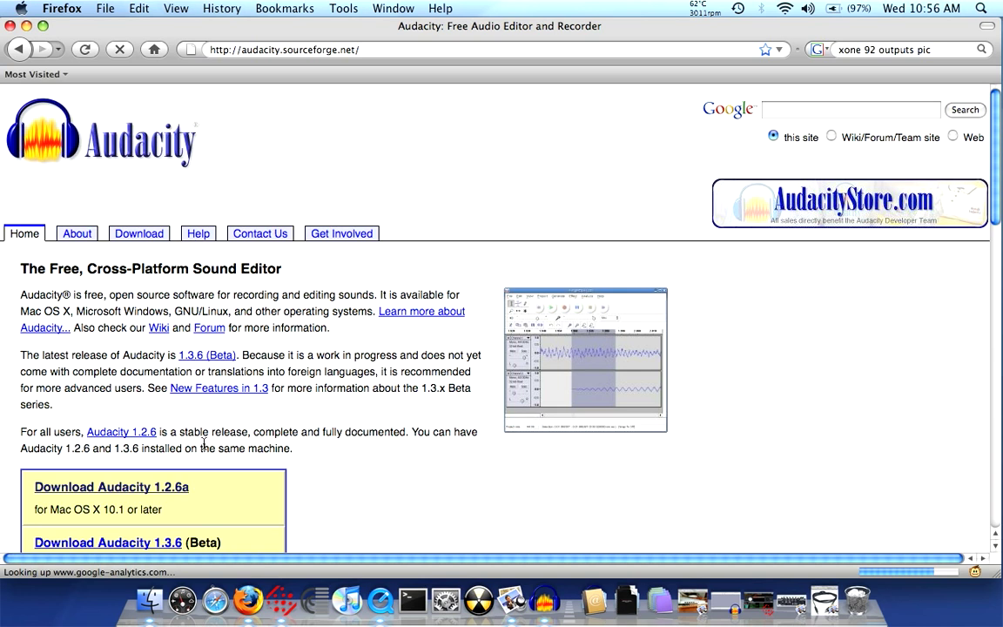
pyautogui.scroll(-2, 185, 401)
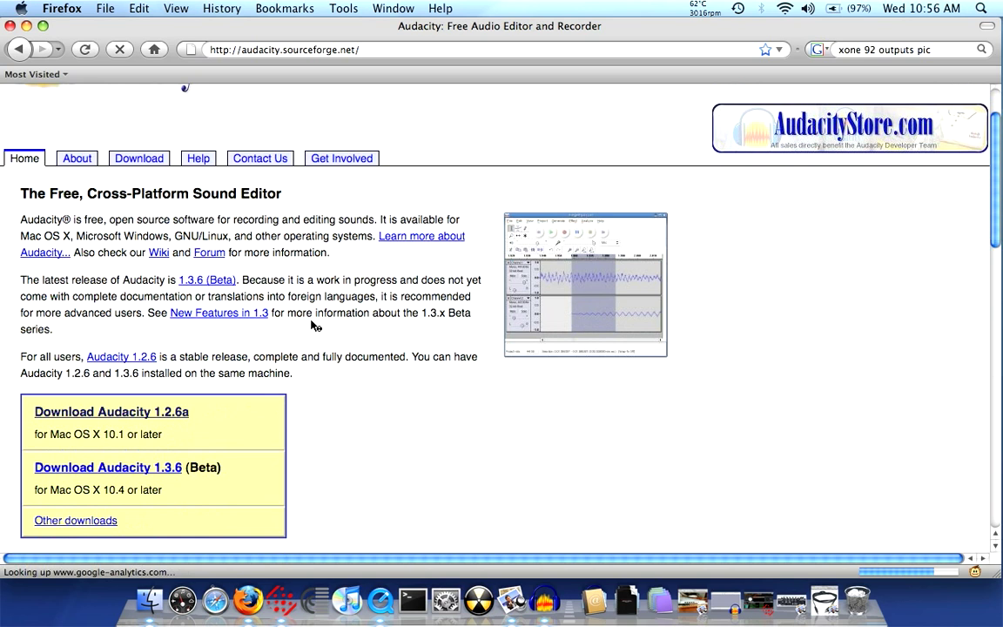
pyautogui.scroll(2, 280, 290)
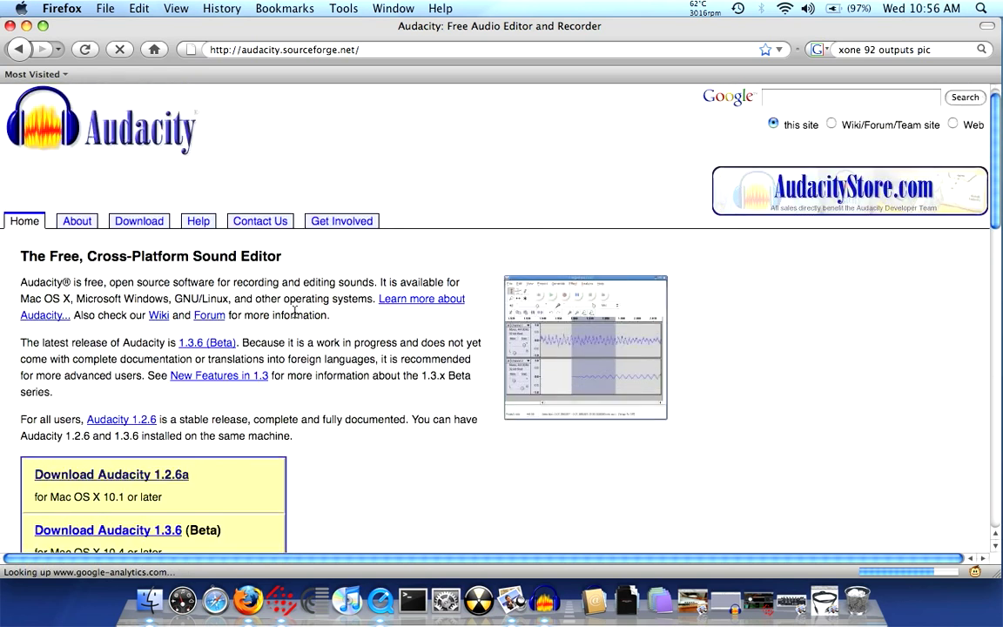
pyautogui.click(26, 25)
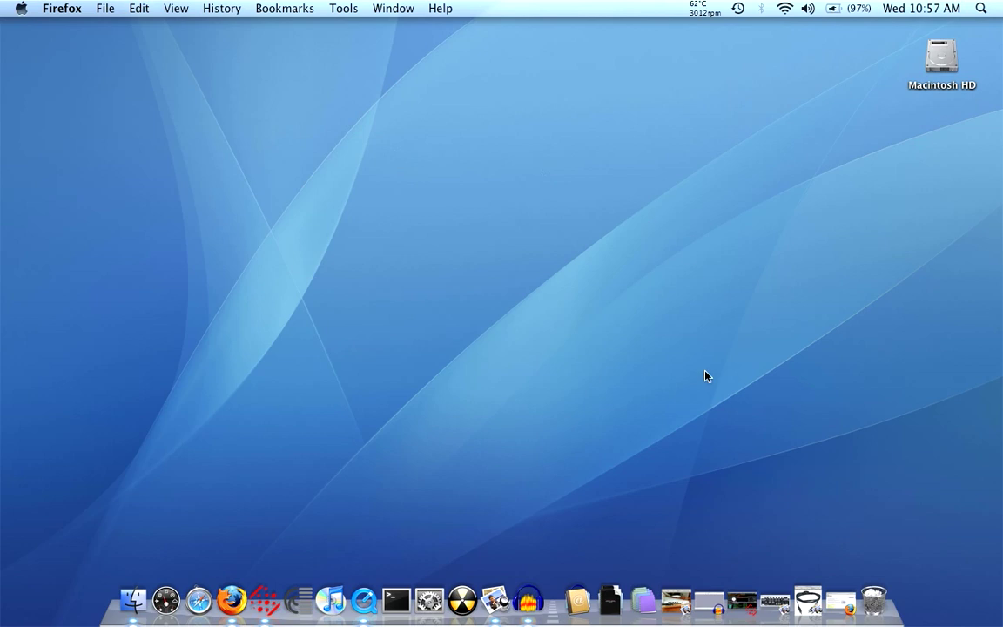
pyautogui.click(782, 601)
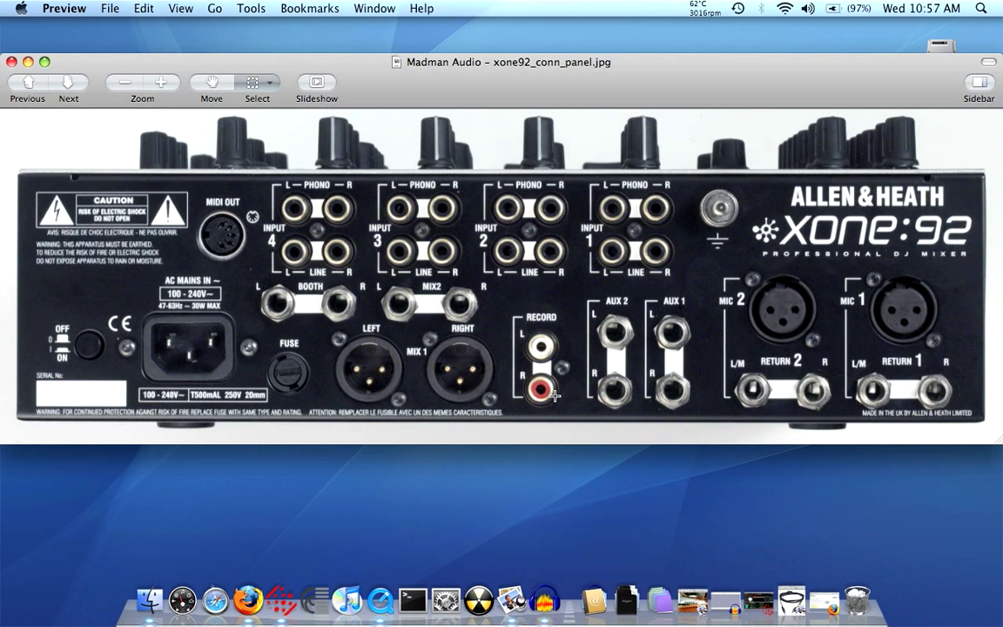
# Step: Restore the stereo cable photo, shift it left, and restore the laptop ports photo
pyautogui.click(792, 594)
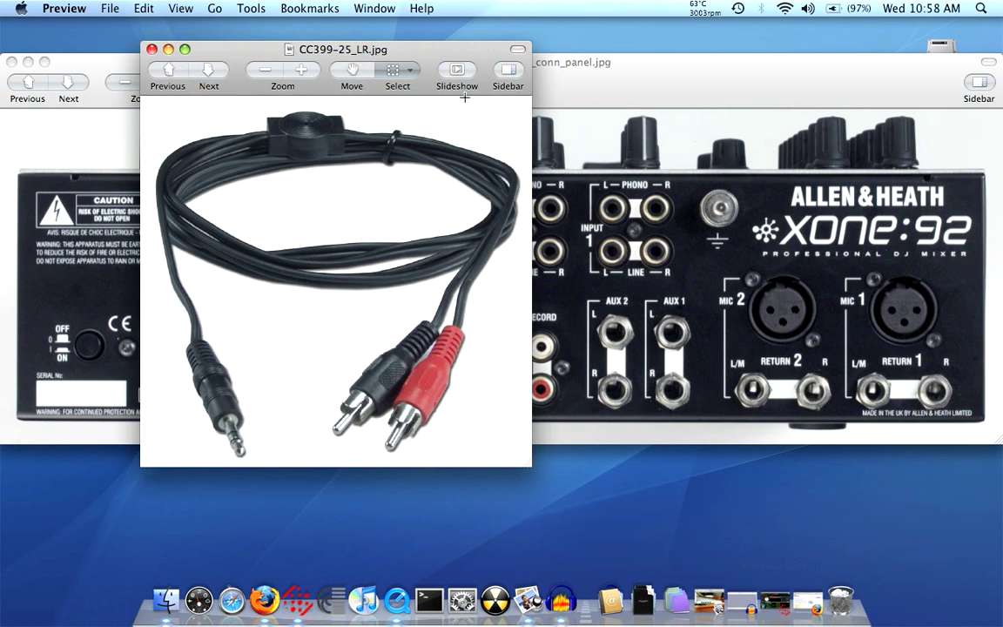
pyautogui.click(449, 67)
pyautogui.moveTo(444, 53); pyautogui.dragTo(405, 59)
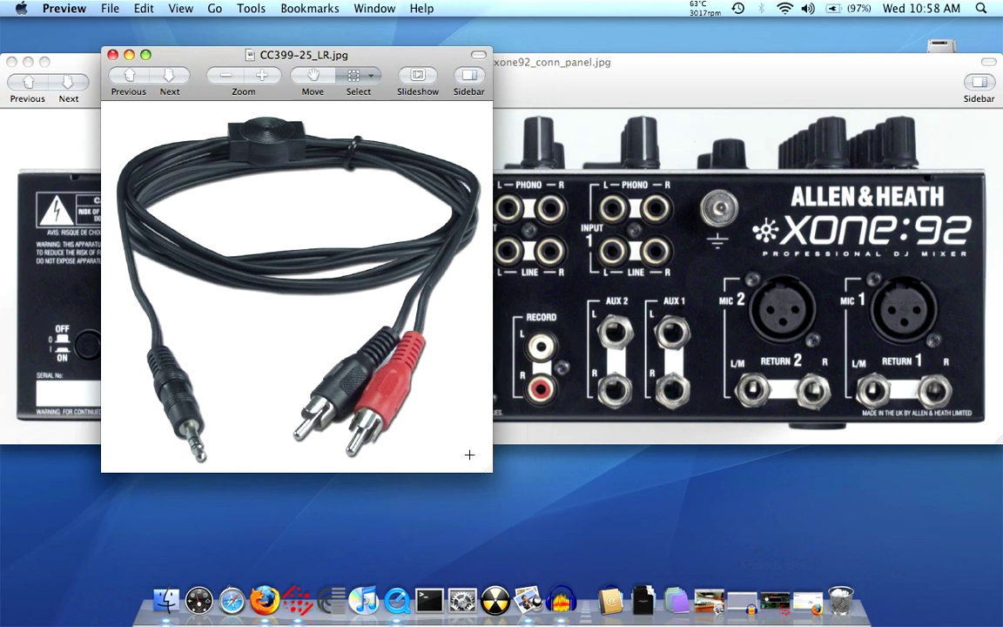
pyautogui.click(721, 595)
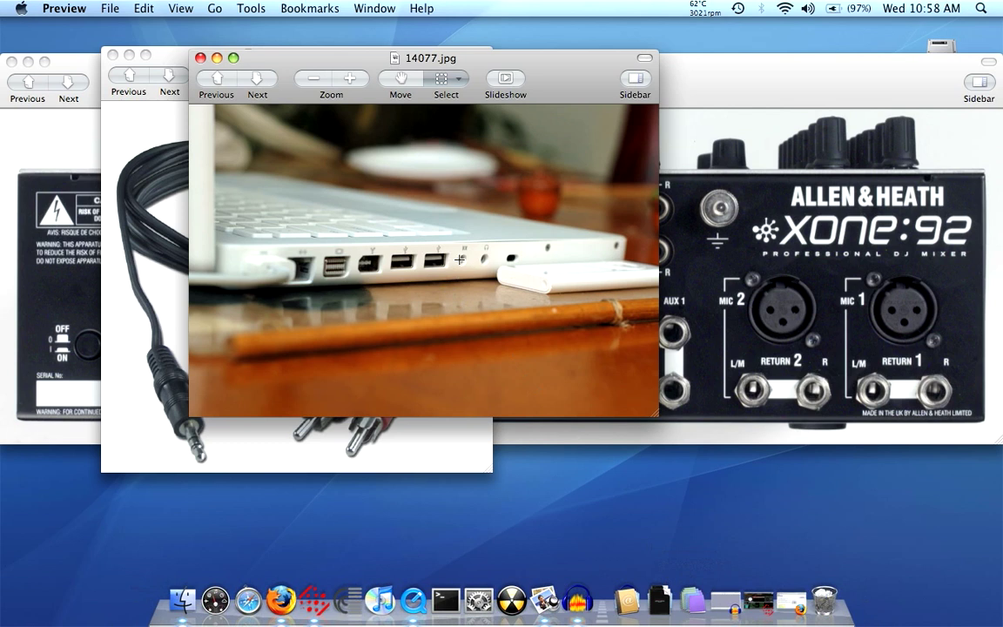
# Step: Close the laptop ports, stereo cable and Xone:92 rear panel images
pyautogui.click(201, 59)
pyautogui.click(112, 55)
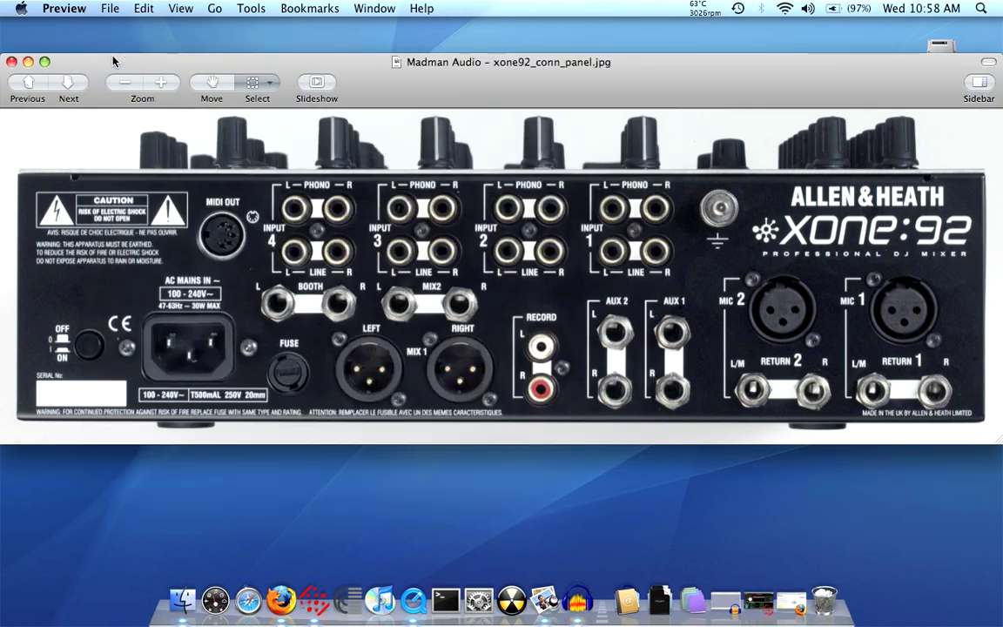
pyautogui.click(12, 62)
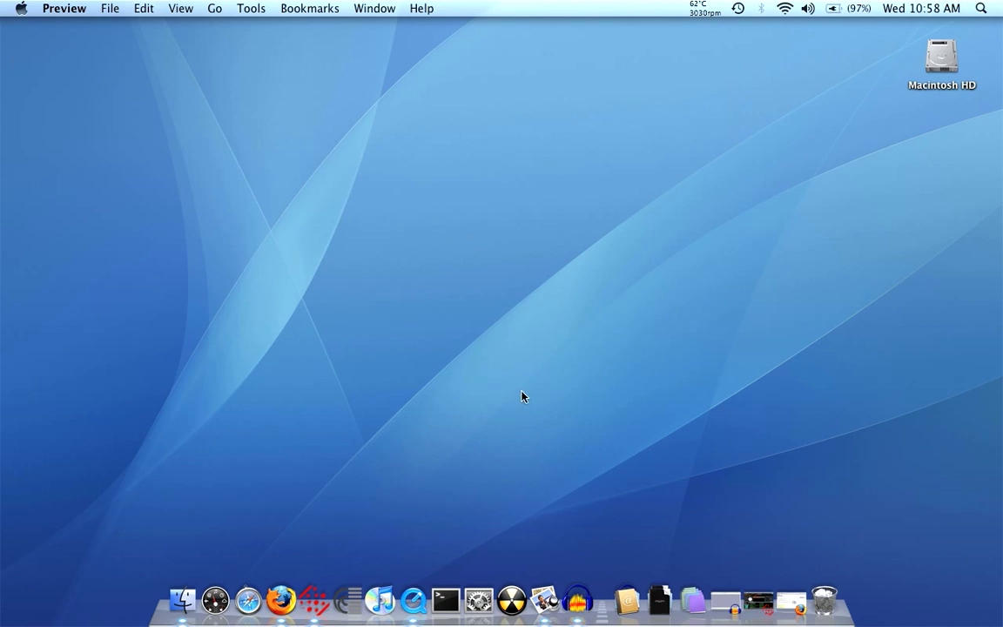
# Step: Launch Audacity, nudge its window up-left, and open Preferences
pyautogui.click(579, 602)
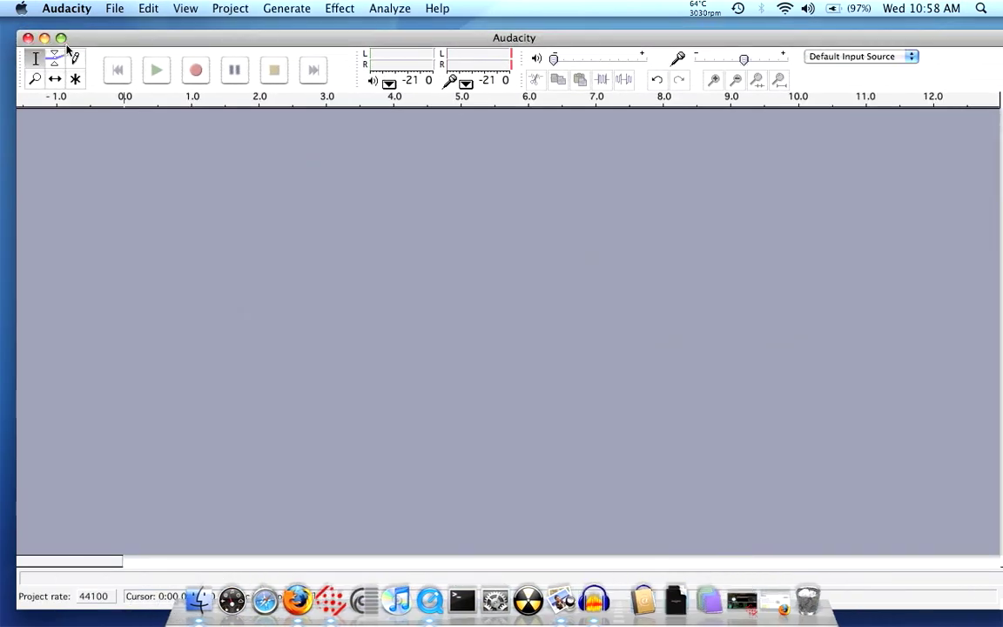
pyautogui.moveTo(103, 44); pyautogui.dragTo(95, 36)
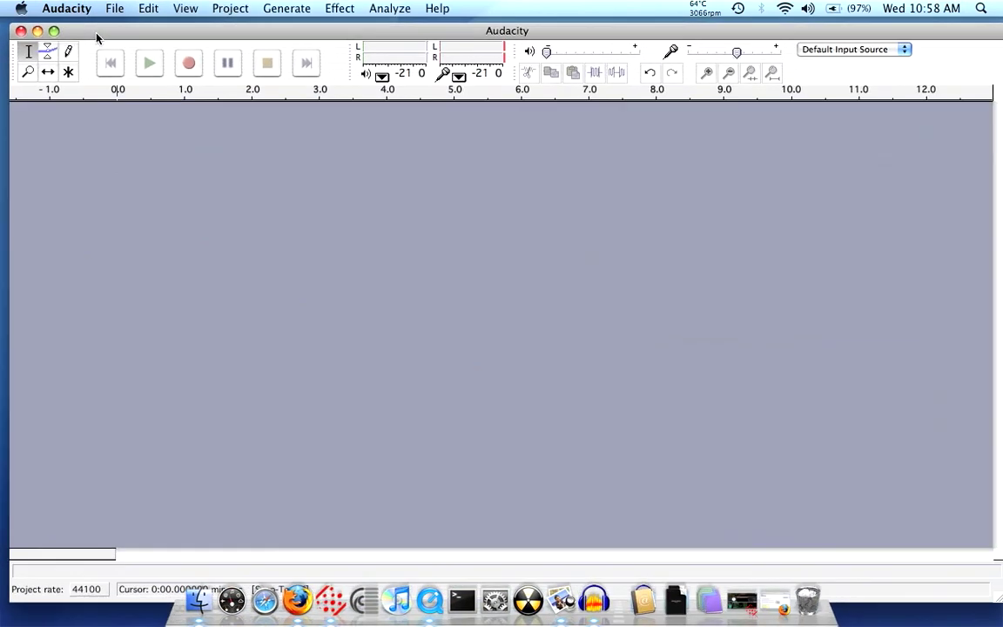
pyautogui.click(79, 12)
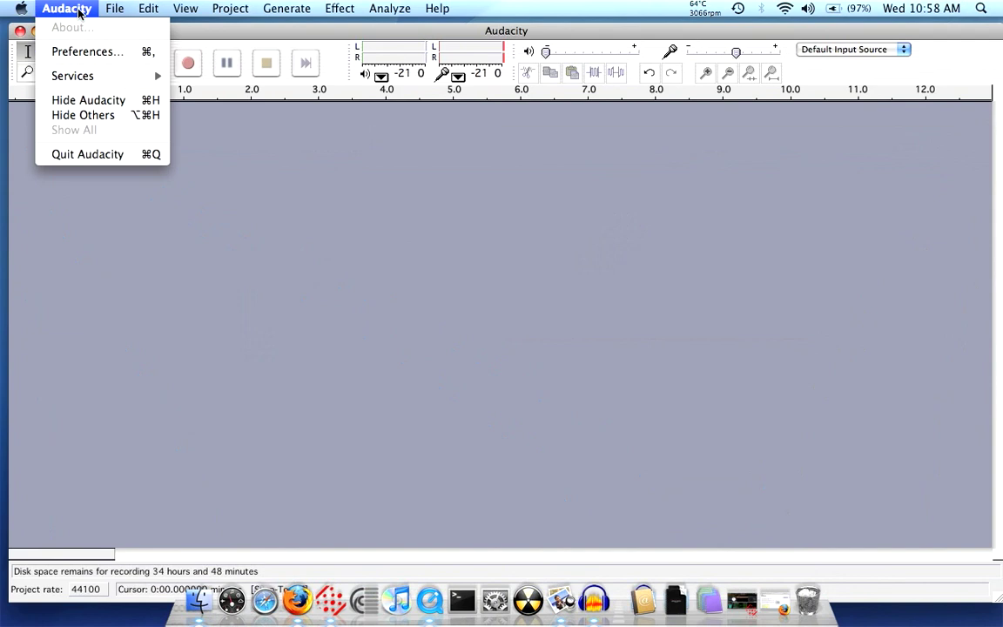
pyautogui.click(83, 52)
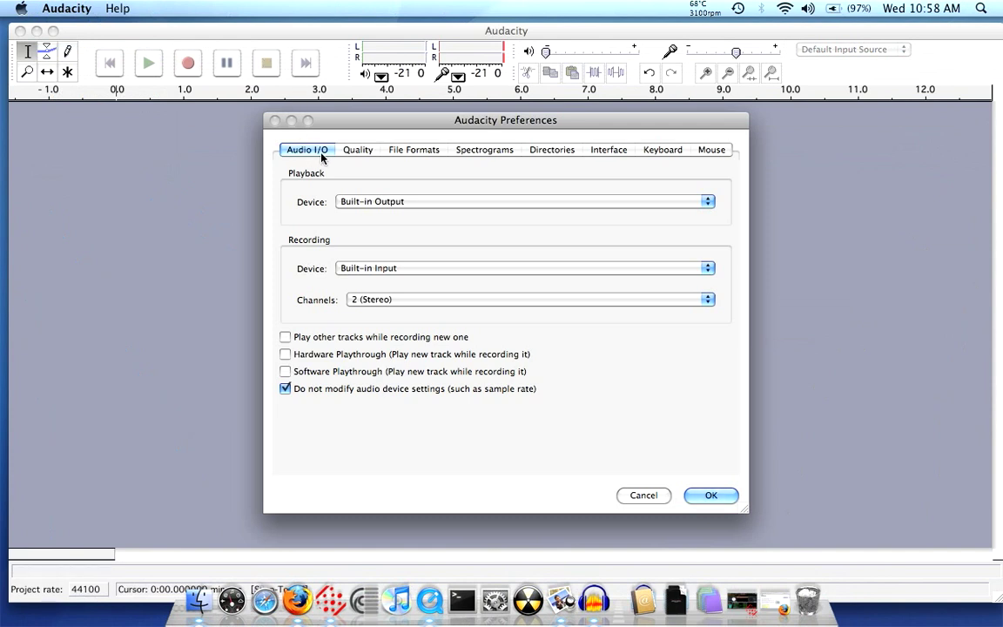
# Step: Set Recording Device to Built-in Input and Channels to 2 (Stereo), then confirm
pyautogui.click(423, 268)
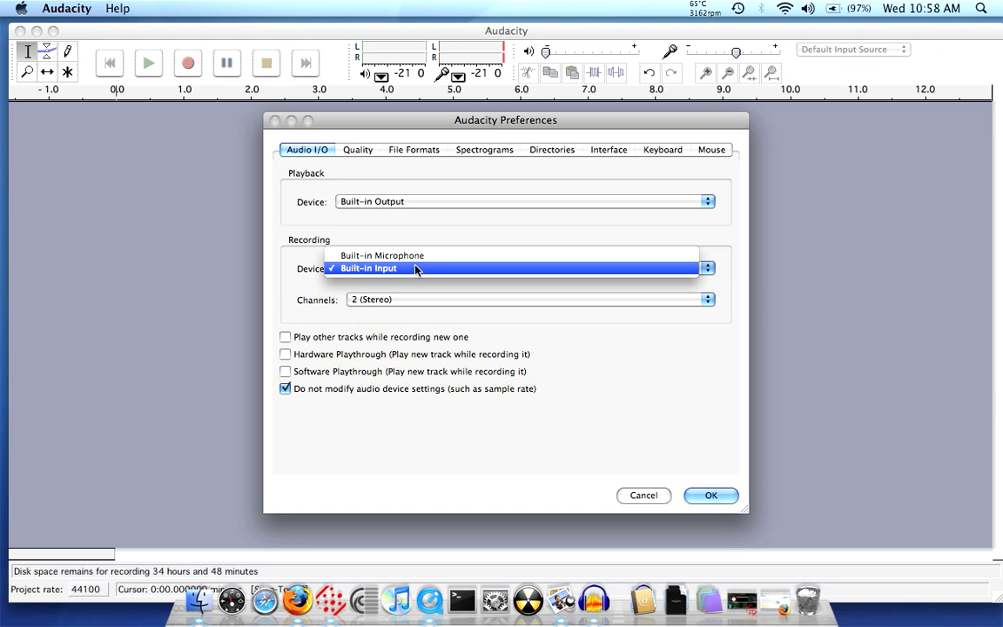
pyautogui.click(410, 270)
pyautogui.click(408, 300)
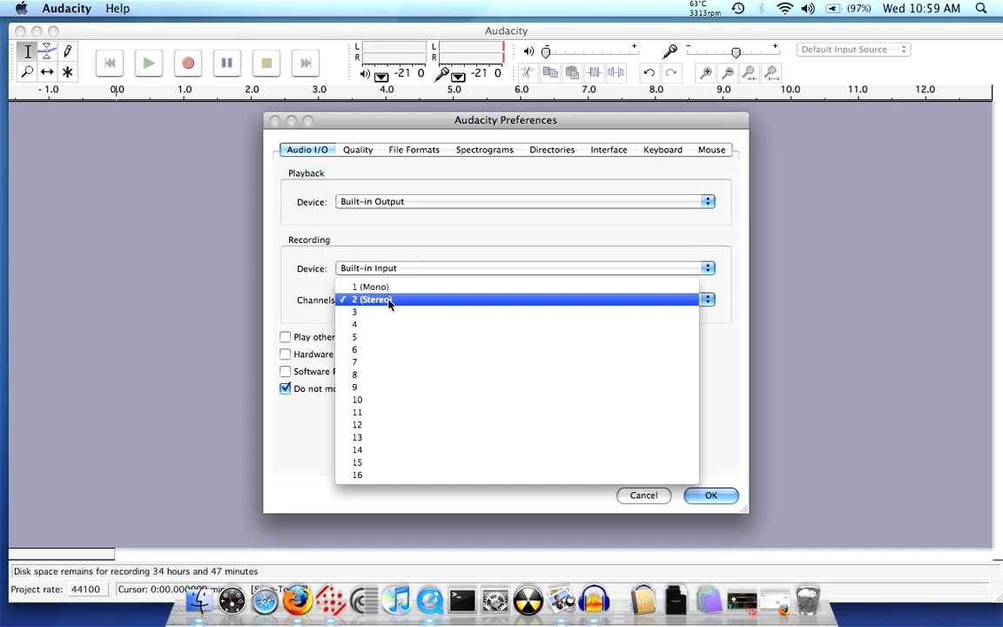
pyautogui.click(389, 300)
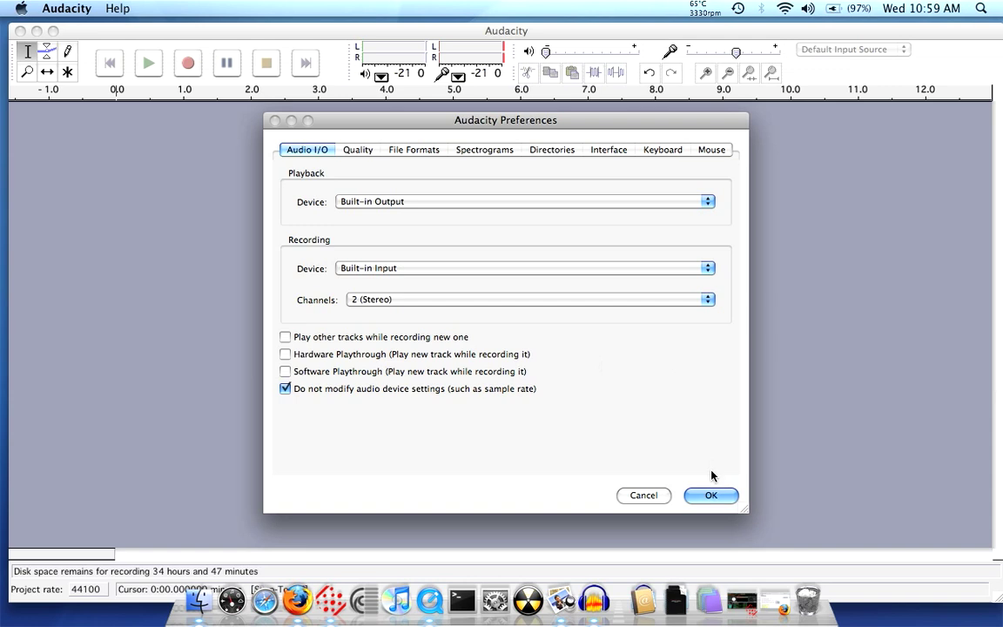
pyautogui.click(710, 495)
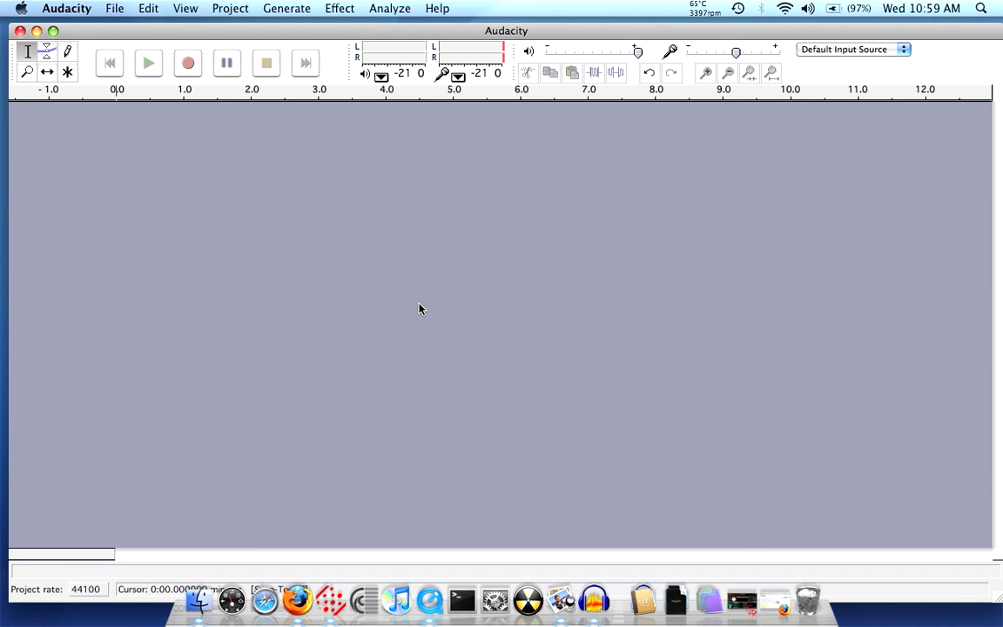
pyautogui.click(733, 596)
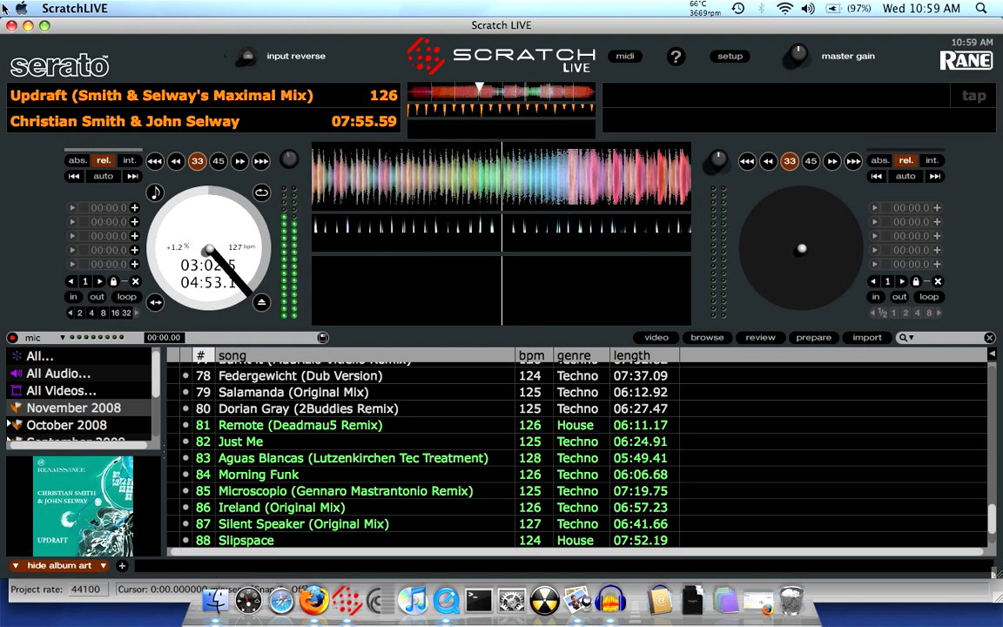
pyautogui.click(28, 25)
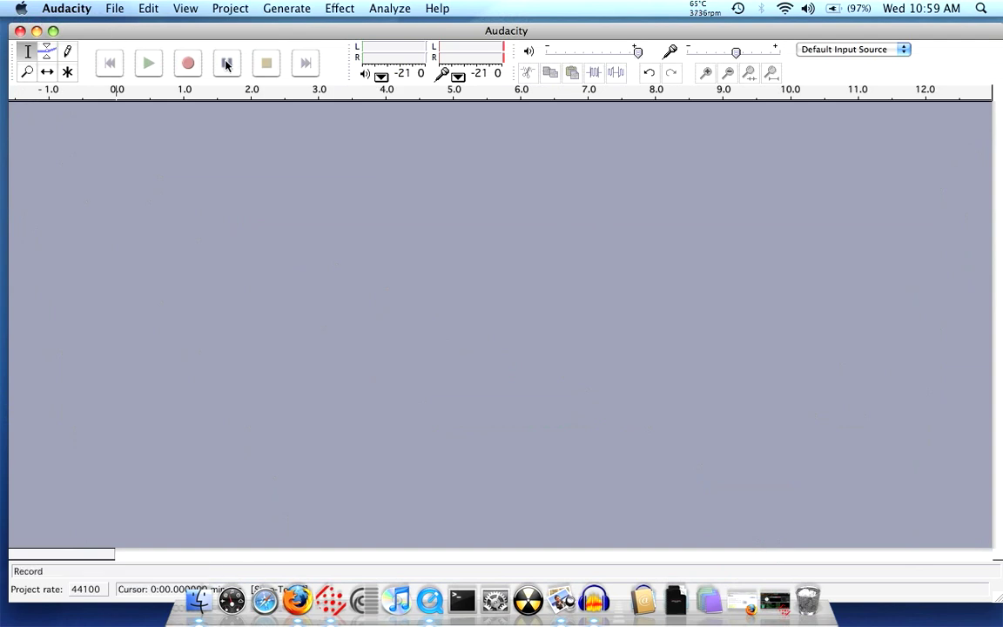
pyautogui.click(191, 66)
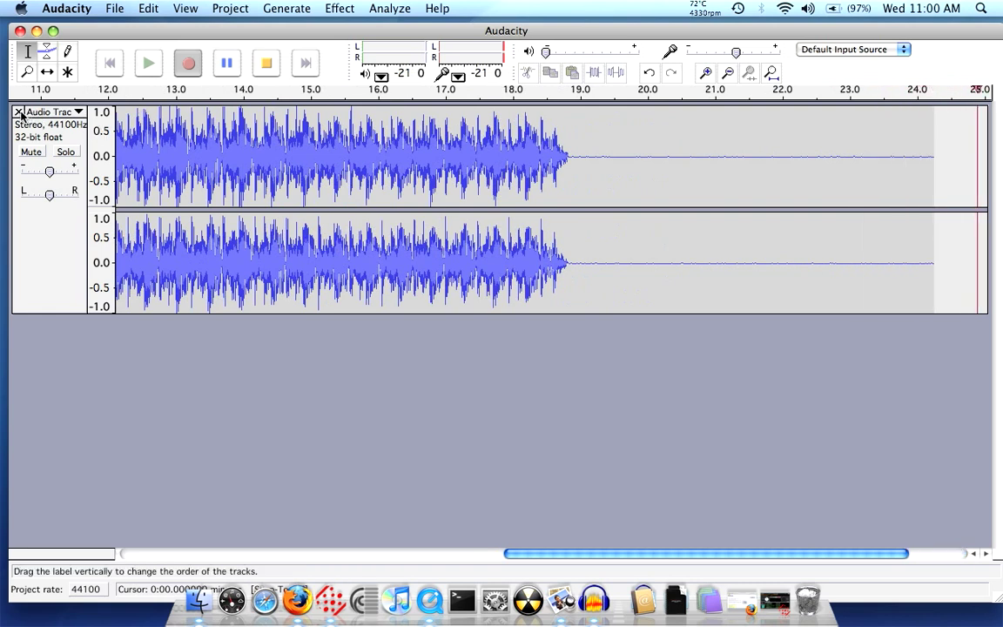
pyautogui.click(267, 63)
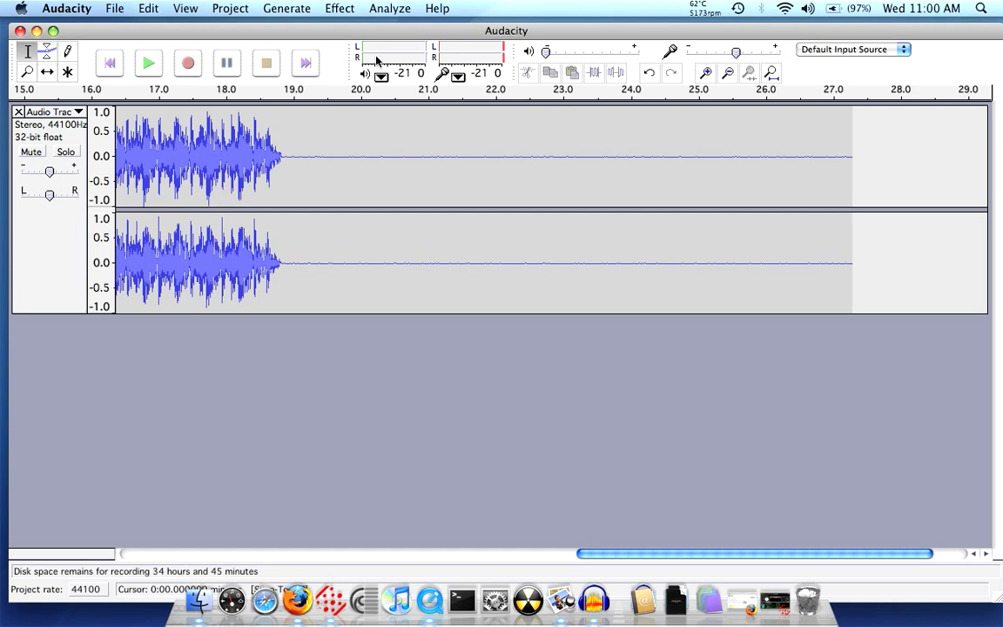
pyautogui.click(19, 112)
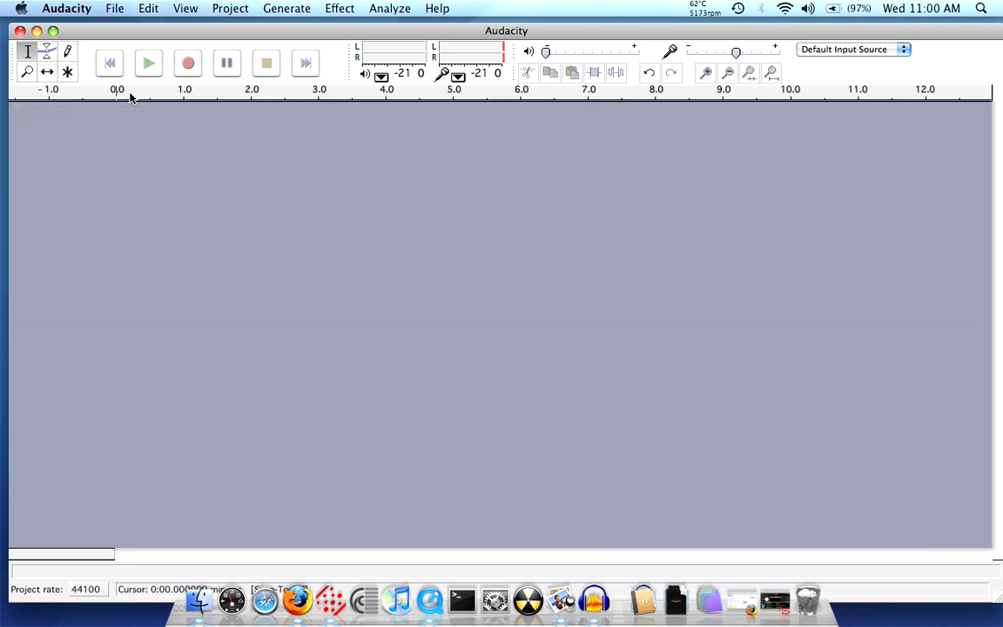
pyautogui.click(185, 72)
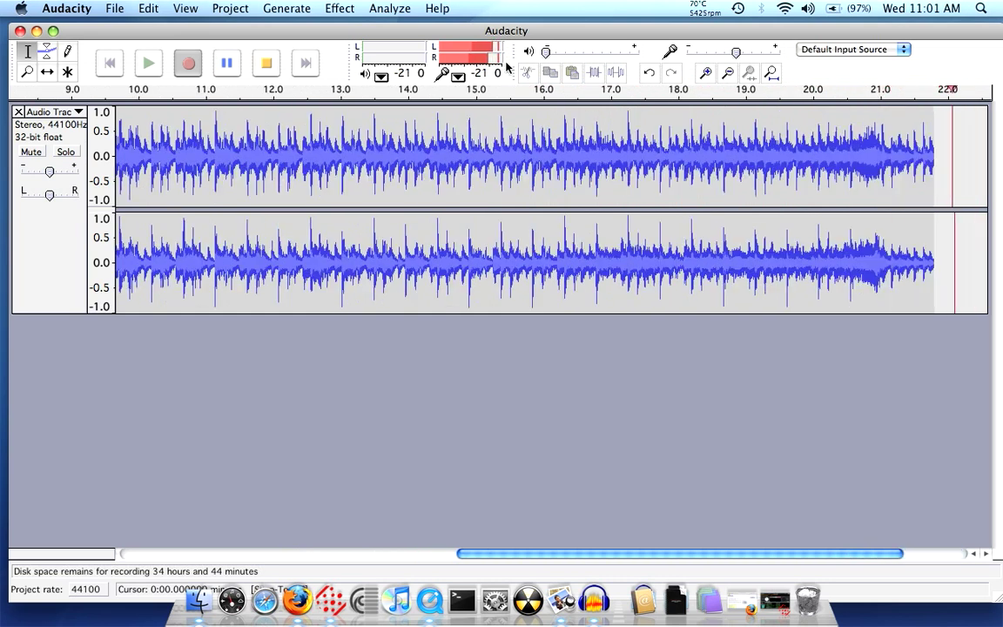
pyautogui.click(260, 73)
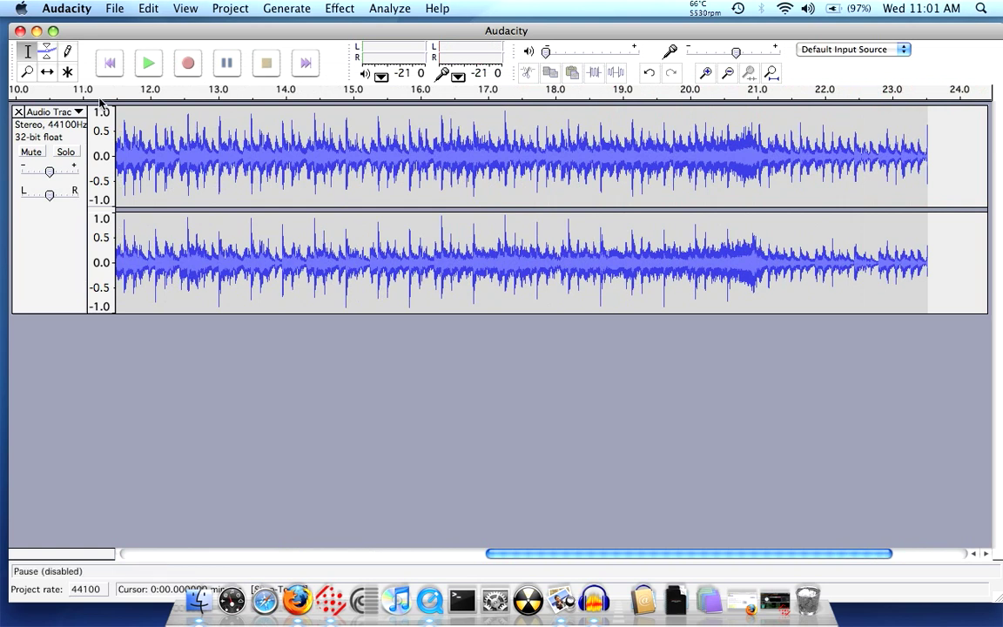
# Step: Delete the second test track, then record in Audacity while Updraft plays in Scratch Live
pyautogui.click(18, 112)
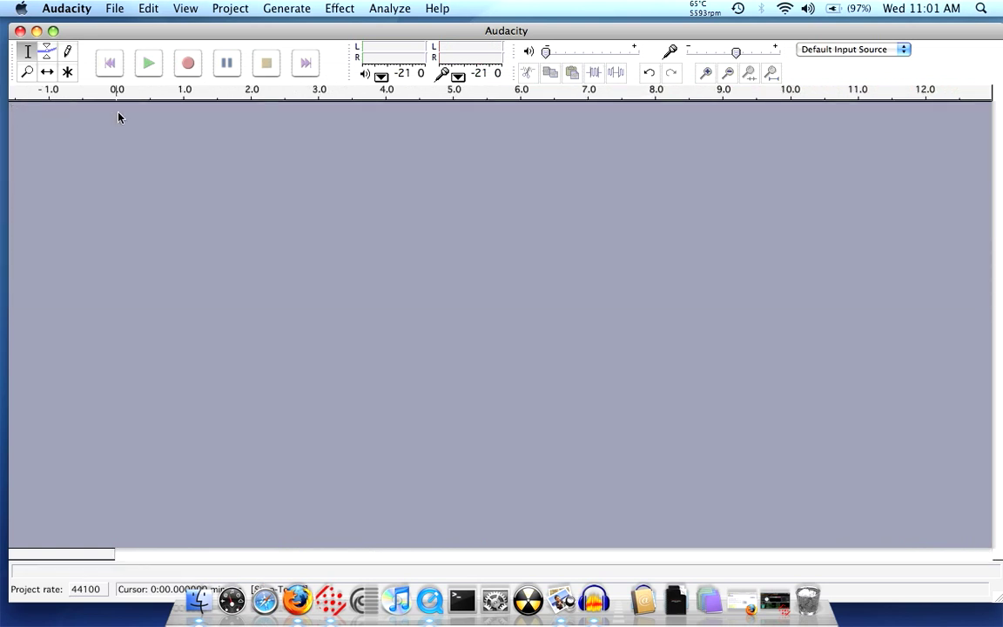
pyautogui.click(774, 599)
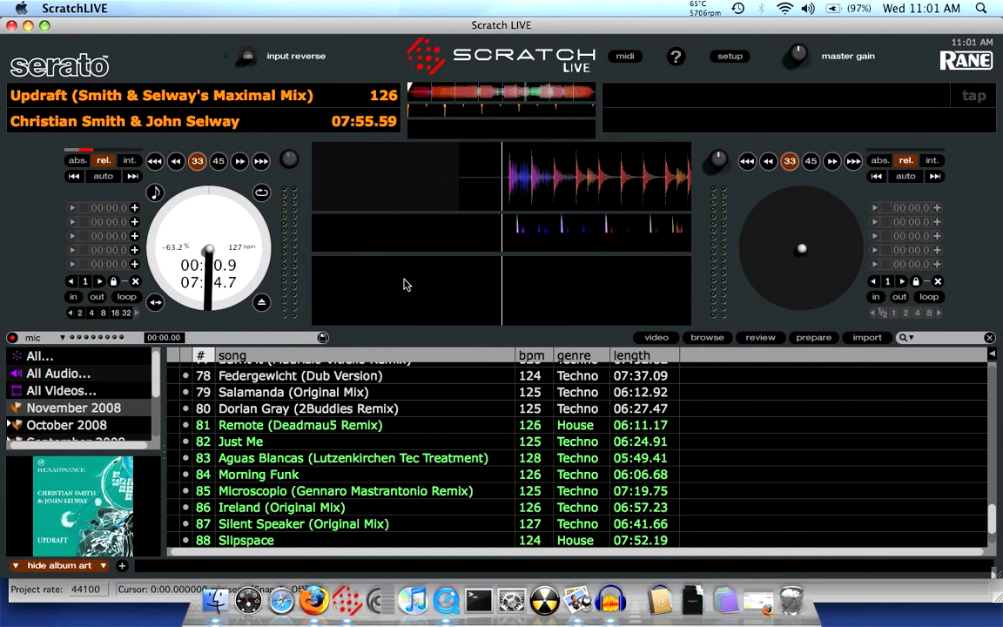
pyautogui.press('super+Tab')
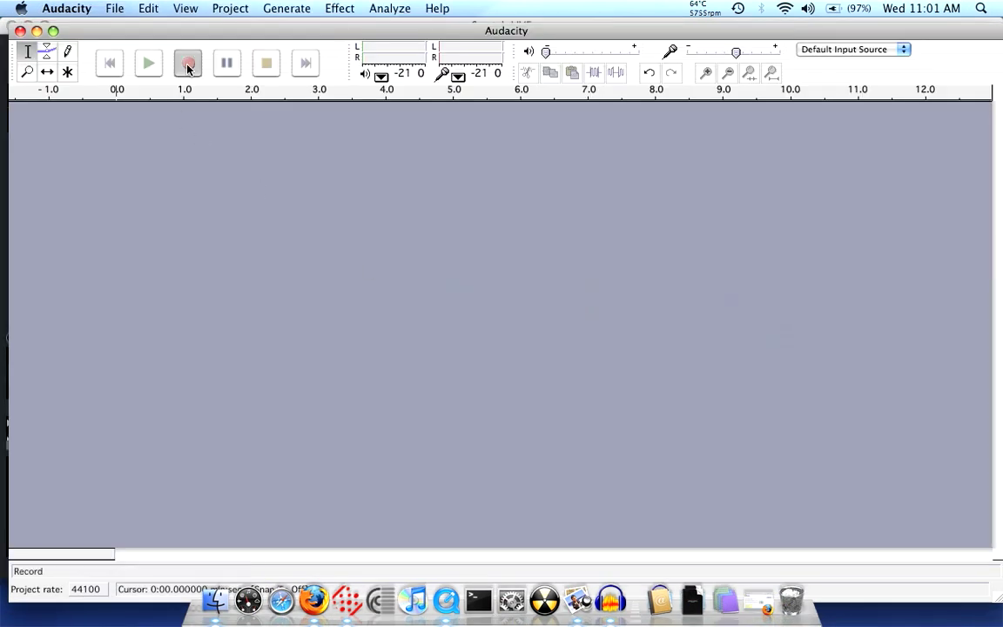
pyautogui.click(188, 69)
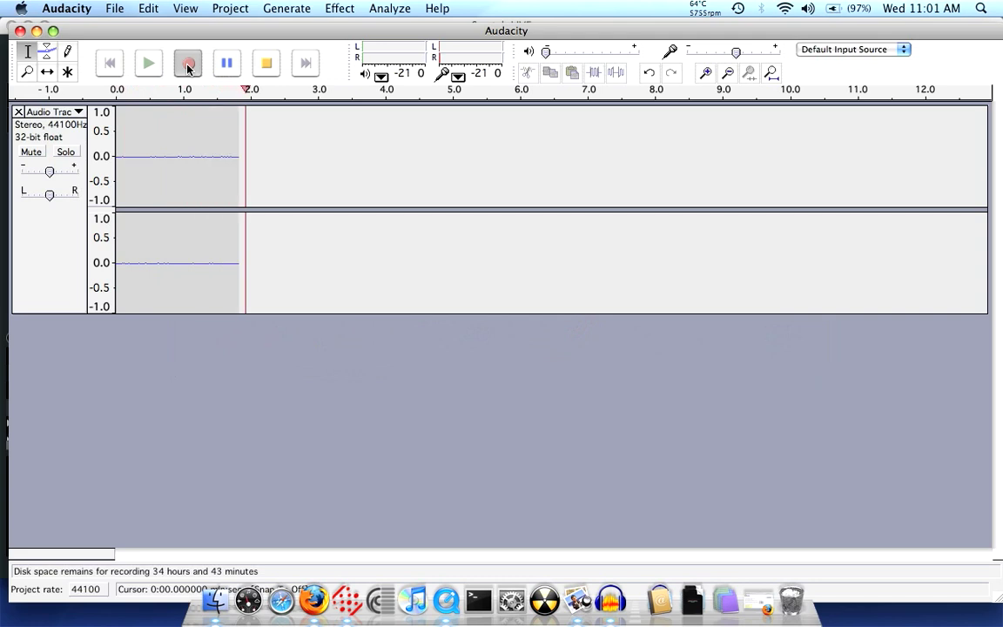
pyautogui.press('super+Tab')
pyautogui.press('super+Tab')
pyautogui.press('super+Tab')
pyautogui.press('super+Tab')
pyautogui.press('super+Tab')
pyautogui.press('super+Tab')
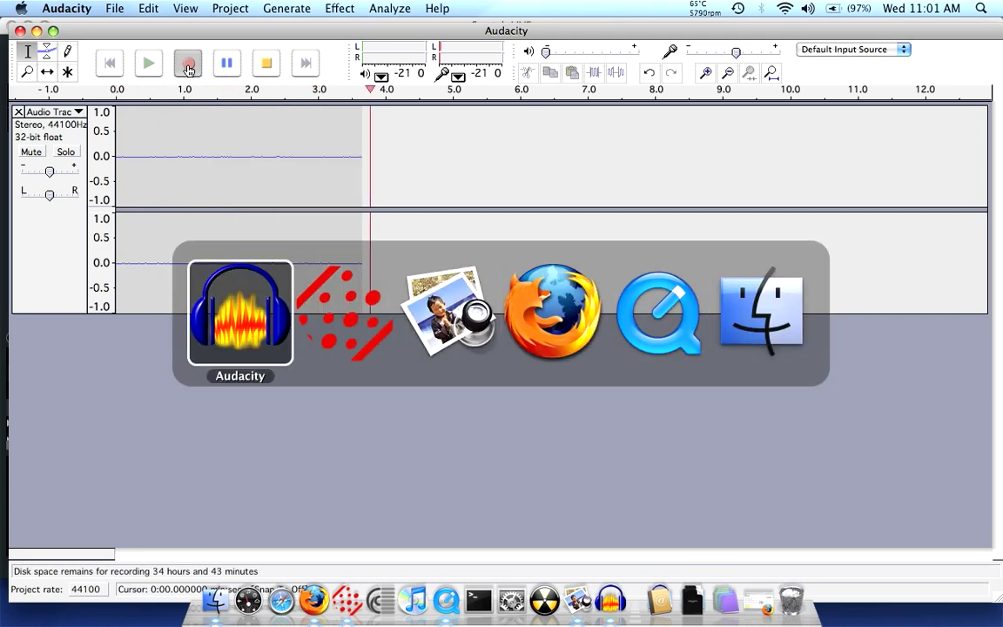
pyautogui.press('super+Tab')
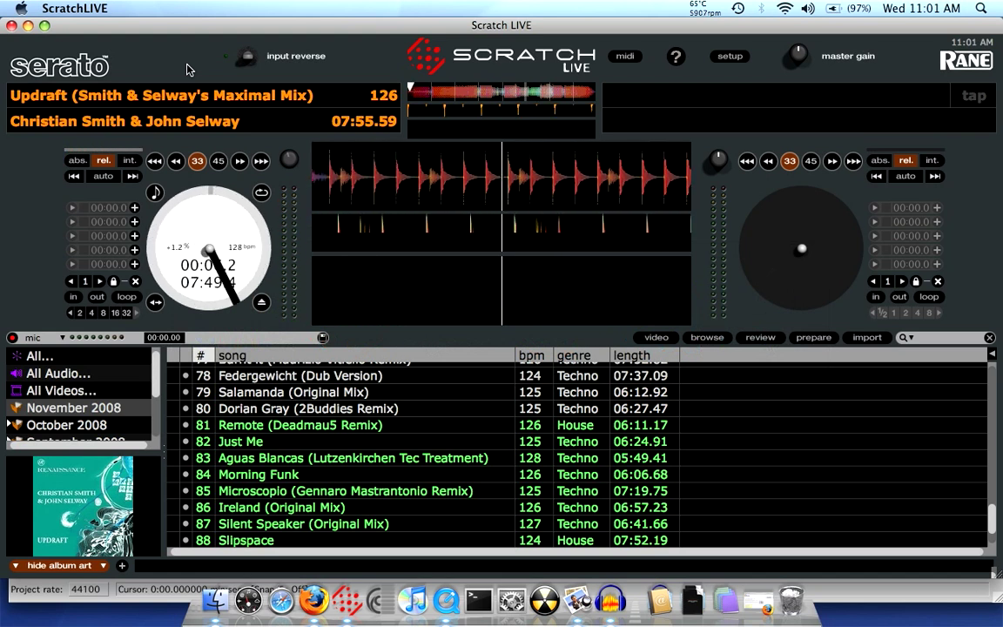
pyautogui.press('super+Tab')
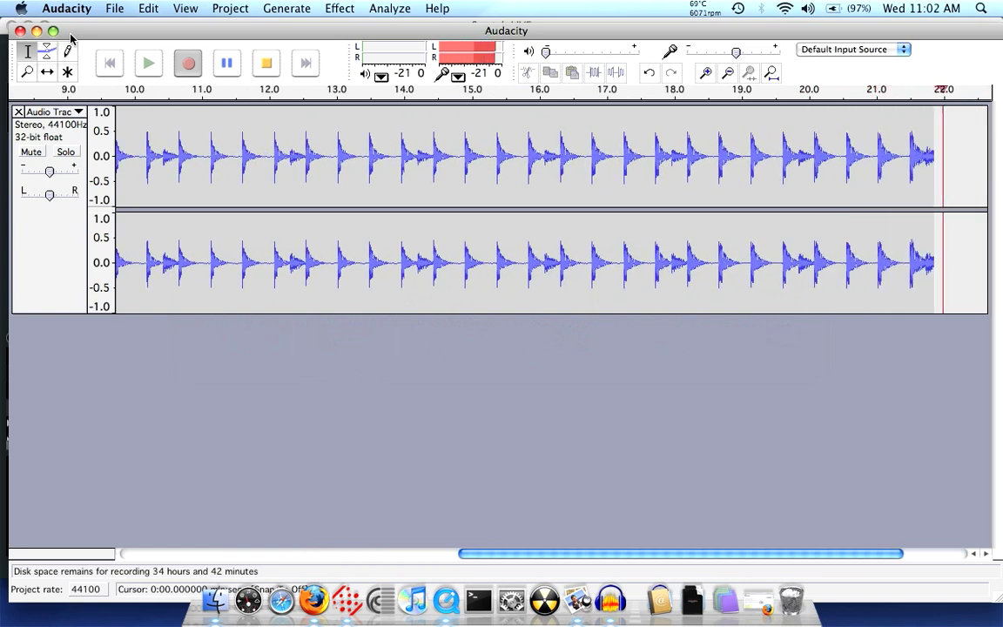
pyautogui.press('super+Tab')
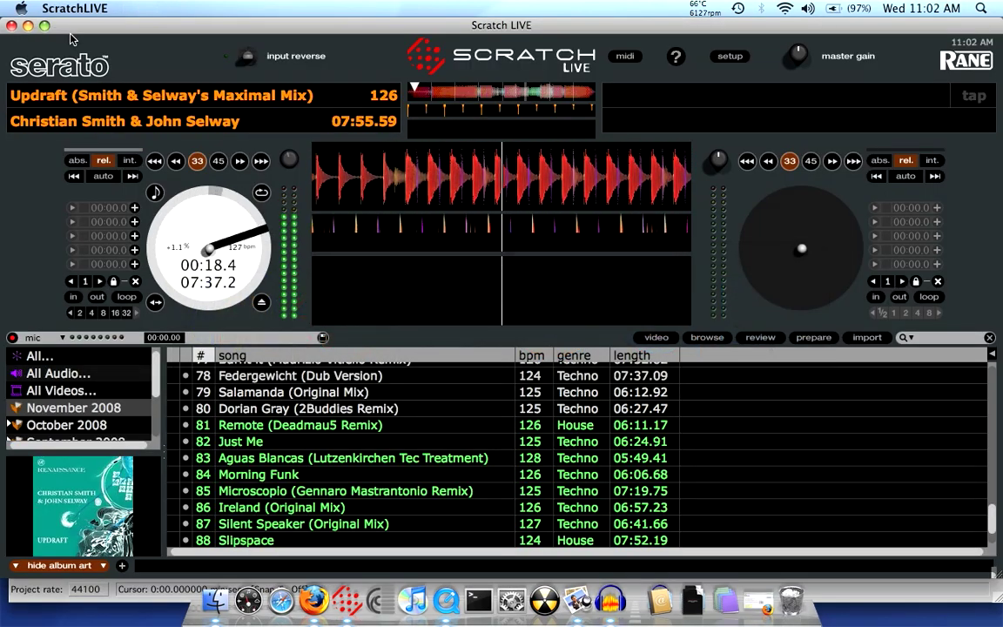
# Step: Load Salamanda (Original Mix) onto the right deck and mix it in, then return to Audacity
pyautogui.click(289, 394)
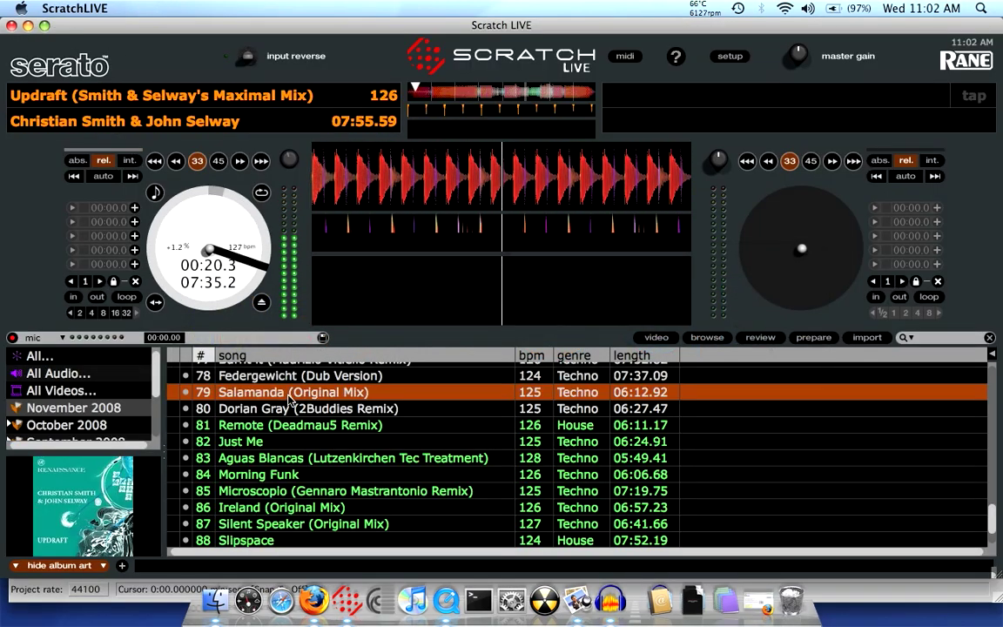
pyautogui.hotkey('shift', 'Right')
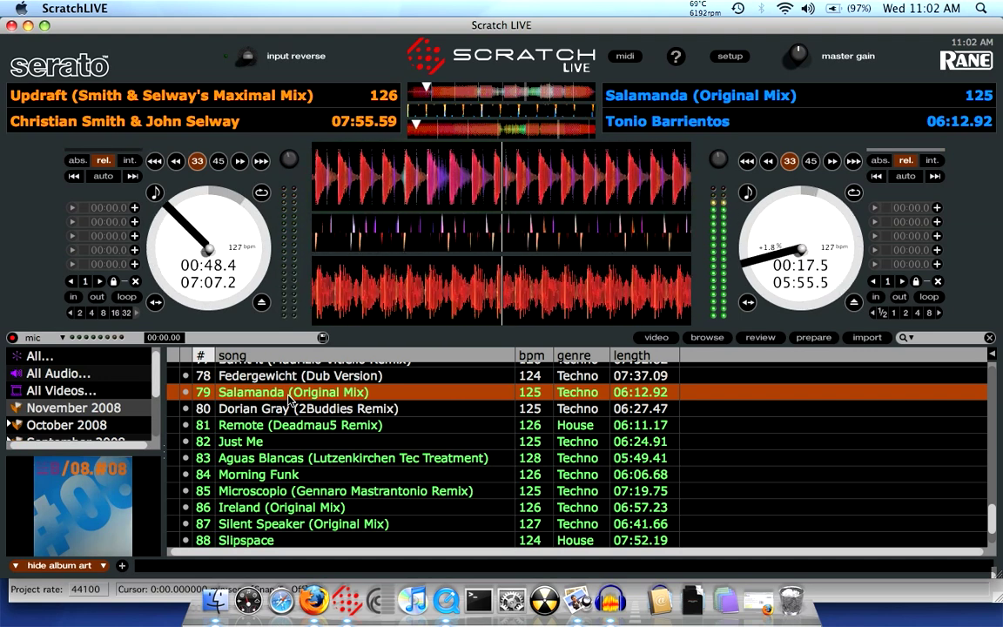
pyautogui.press('super+Tab')
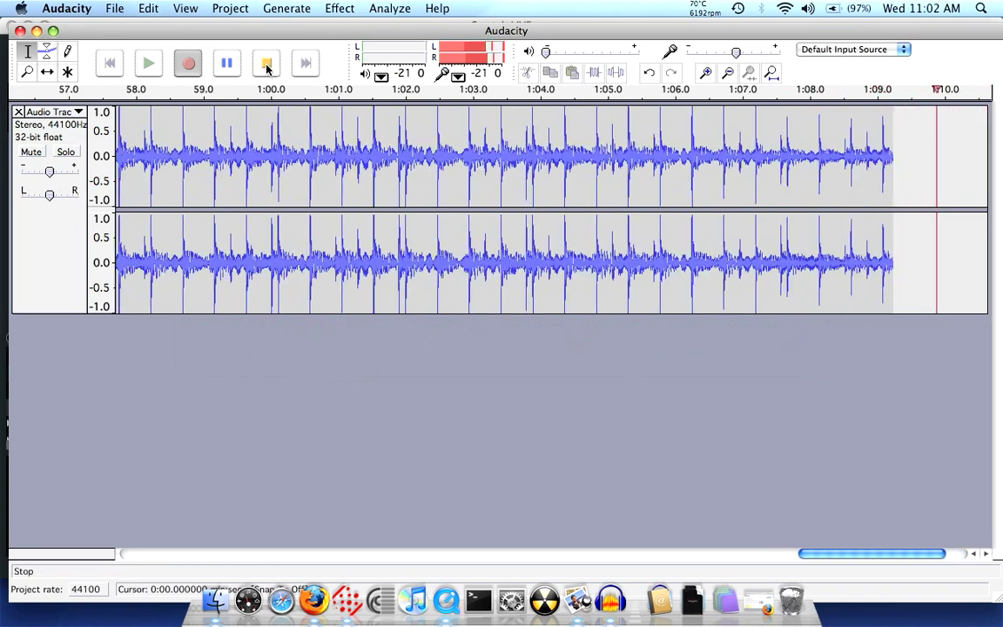
# Step: Stop the mix recording at about 1:10 and delete the recorded track
pyautogui.click(267, 68)
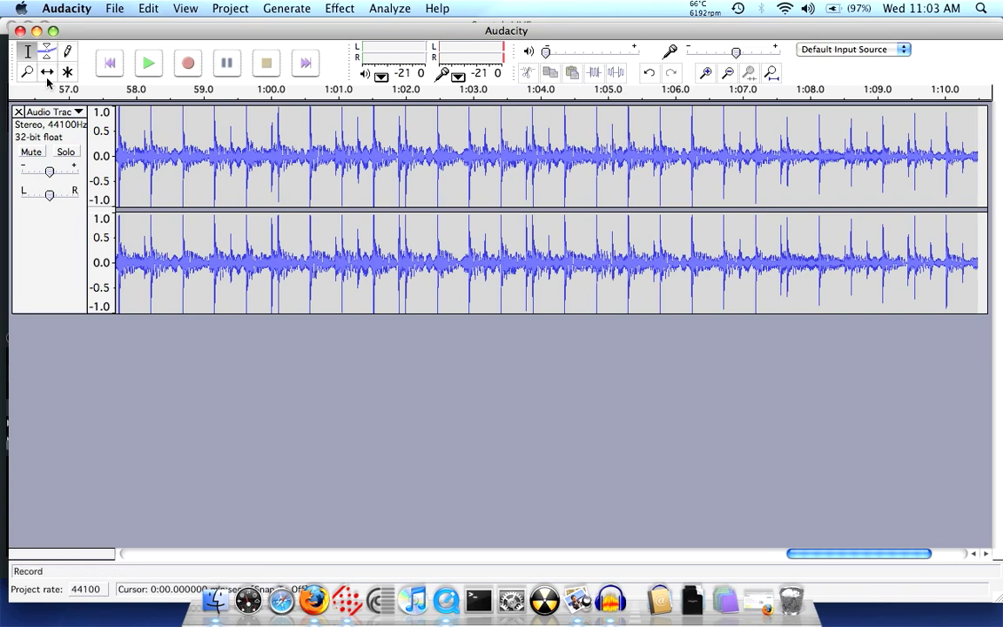
pyautogui.click(18, 113)
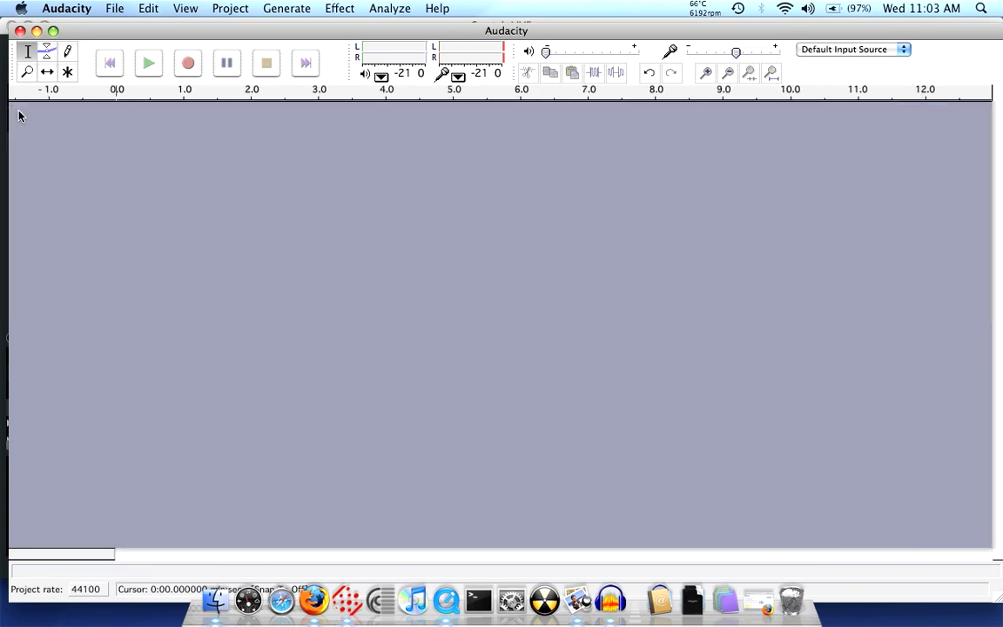